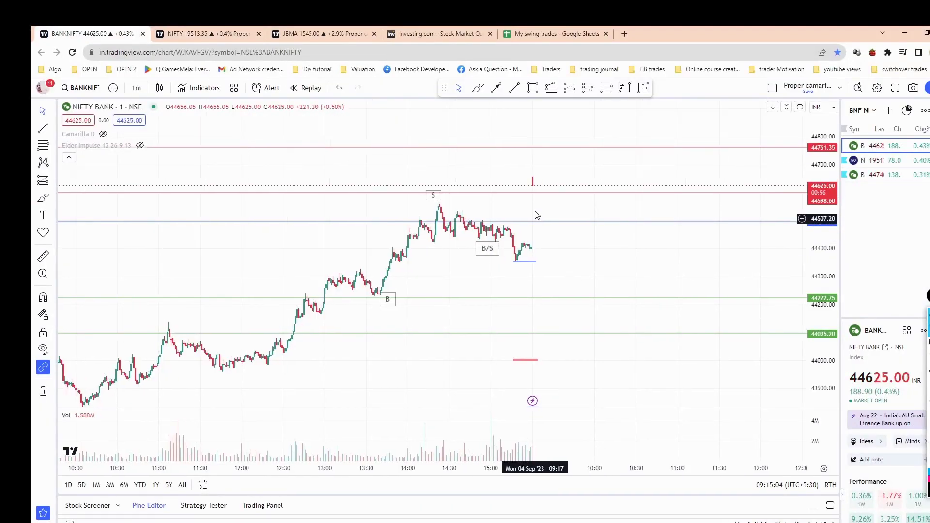
- Flip between the Nifty 50 and Bank Nifty charts, panning toward the latest candles
{"action": "key", "text": "ctrl+Tab"}
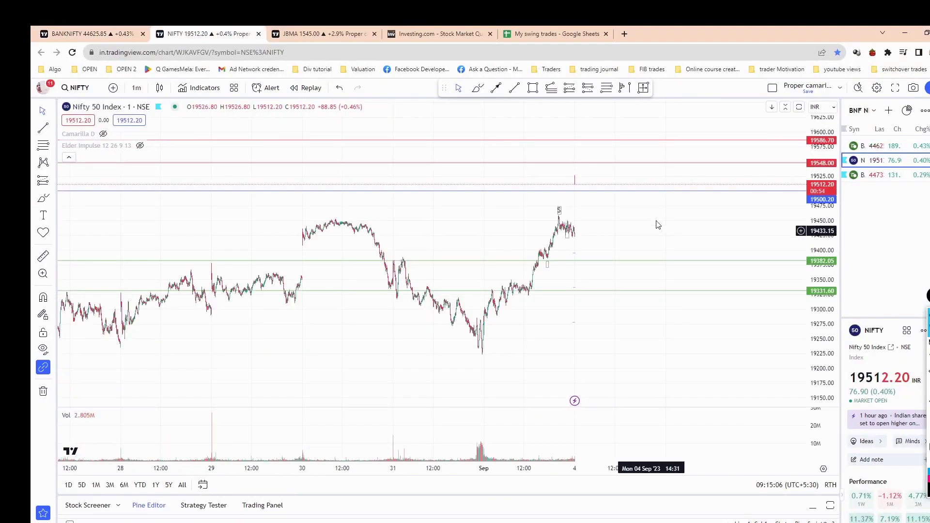
{"action": "key", "text": "ctrl+shift+Tab"}
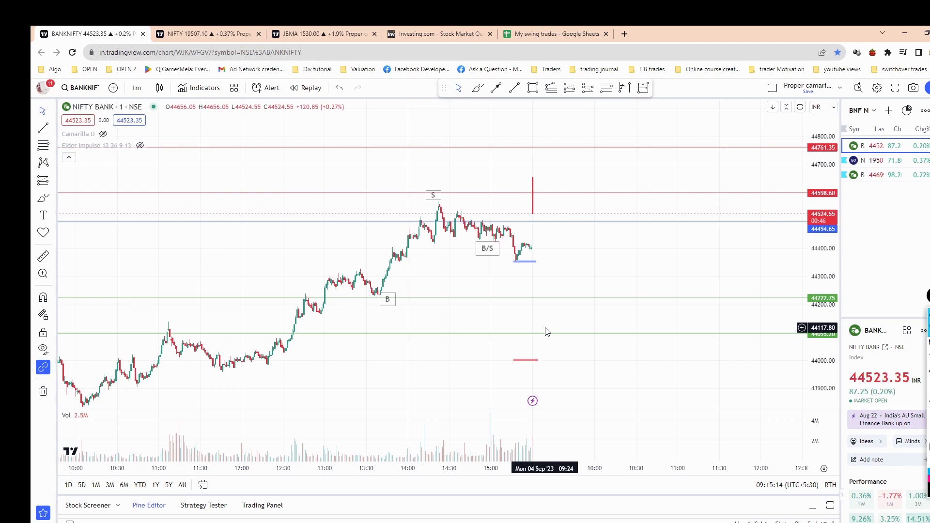
{"action": "scroll", "coordinate": [549, 259], "scroll_direction": "right", "scroll_amount": 1}
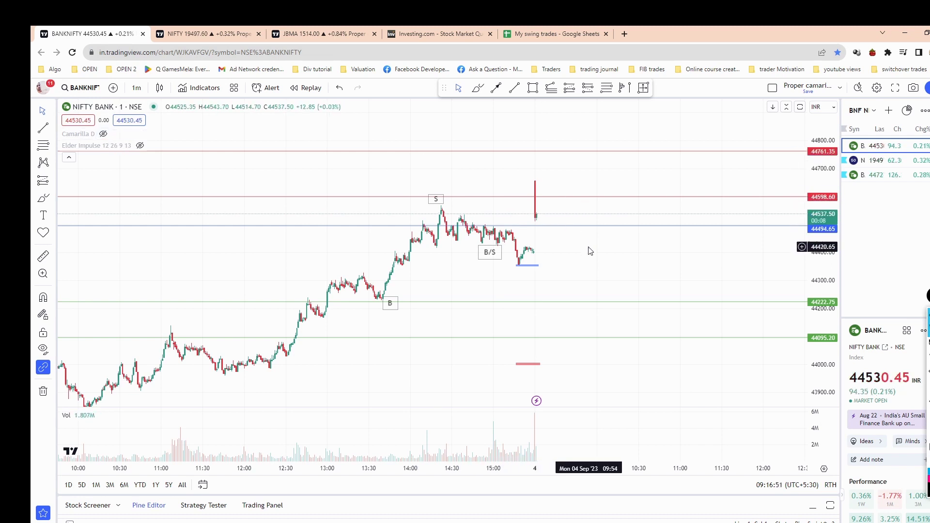
{"action": "left_click_drag", "start_coordinate": [588, 250], "coordinate": [574, 248]}
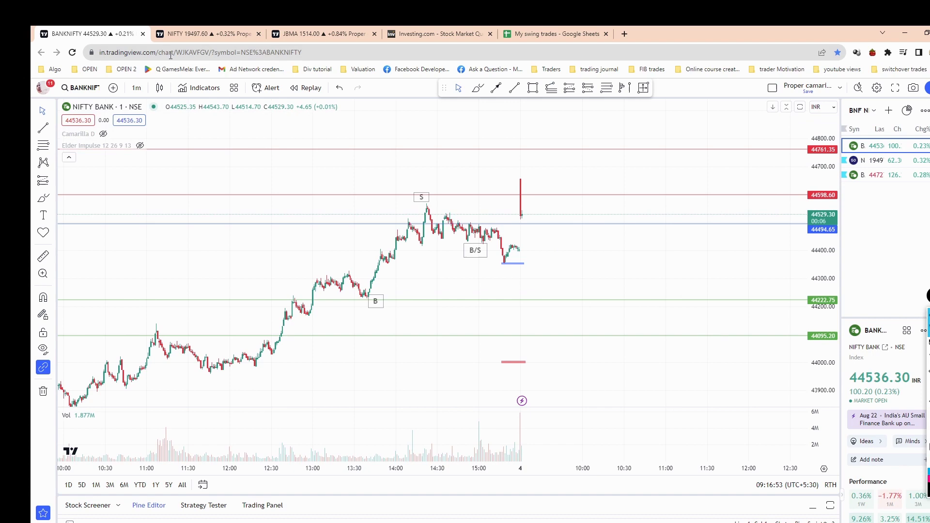
{"action": "left_click", "coordinate": [208, 33]}
{"action": "left_click", "coordinate": [117, 35]}
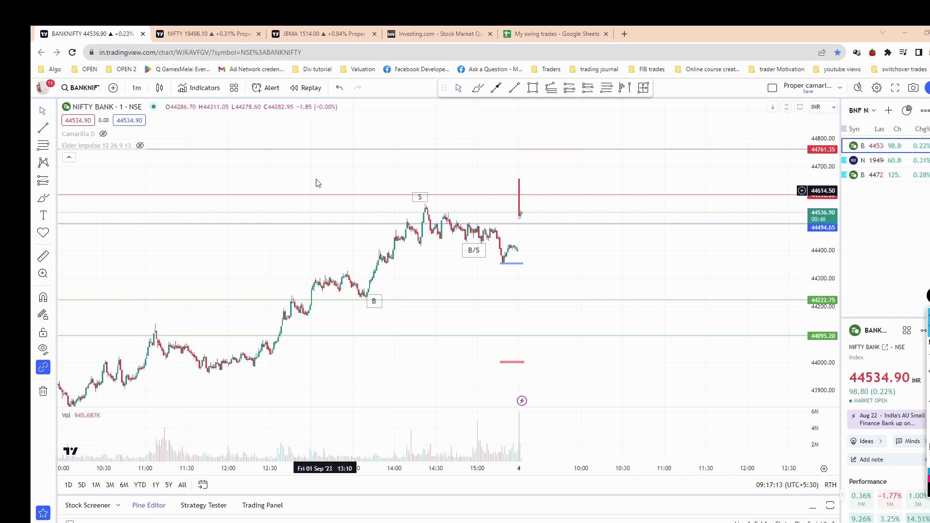
{"action": "left_click", "coordinate": [216, 35]}
{"action": "left_click", "coordinate": [127, 34]}
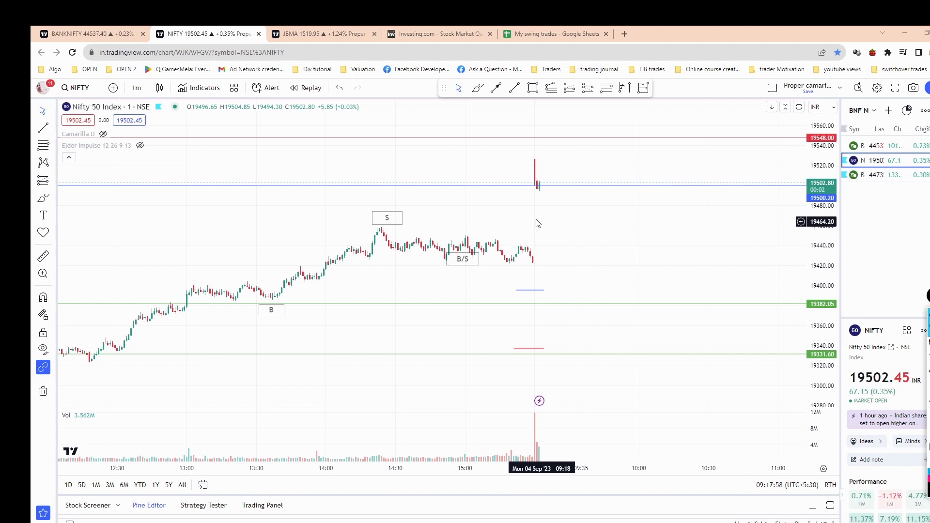
- Dock the Kite positions window into the browser tab strip and pan the Bank Nifty chart to recent candles
{"action": "left_click_drag", "start_coordinate": [707, 50], "coordinate": [533, 33]}
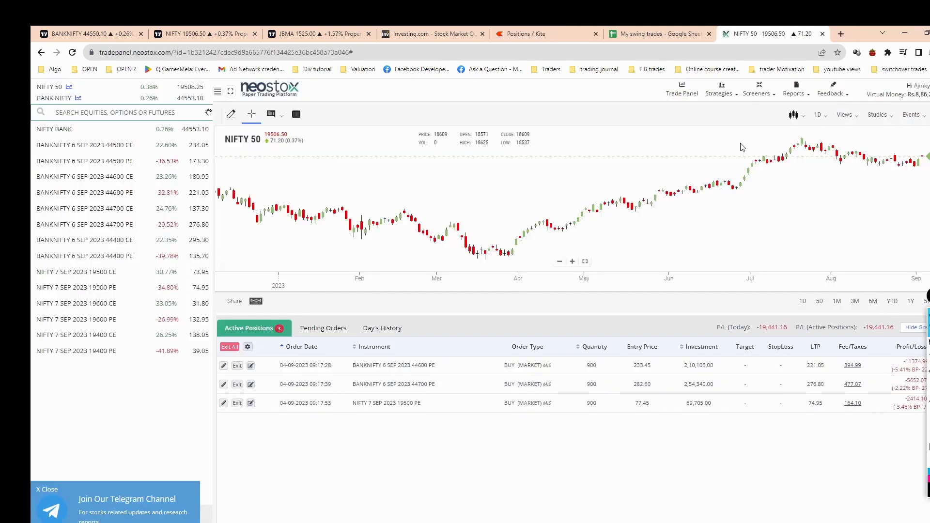
{"action": "key", "text": "ctrl+1"}
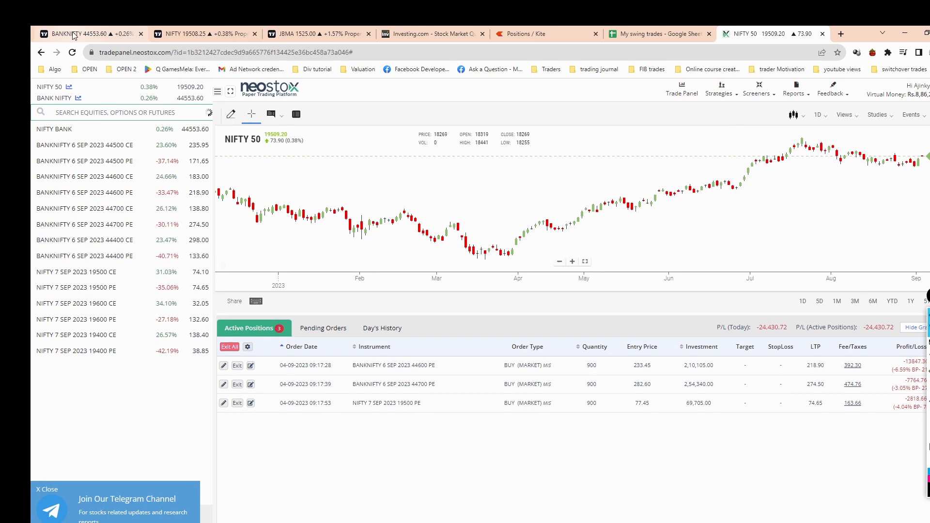
{"action": "left_click_drag", "start_coordinate": [606, 266], "coordinate": [540, 263]}
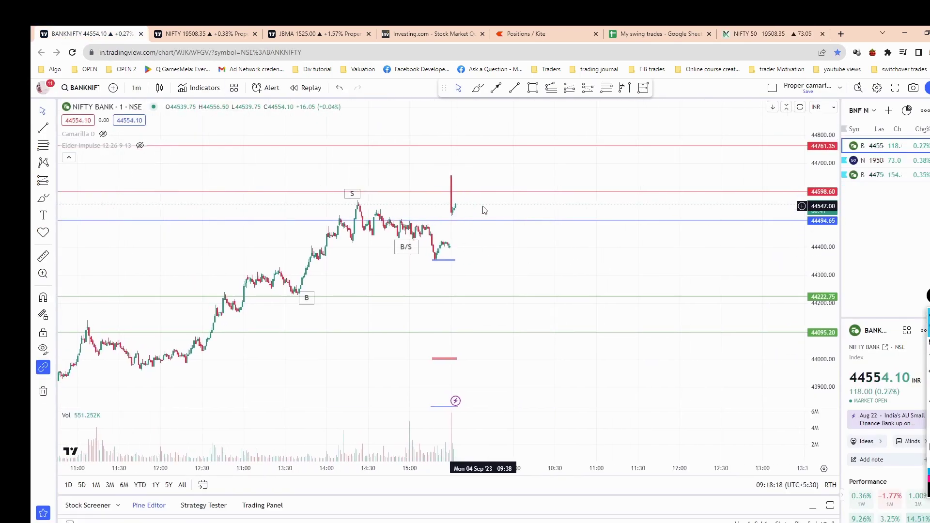
- Measure the 152-point Bank Nifty drop from the latest candle down to the recent low
{"action": "left_click_drag", "start_coordinate": [482, 209], "coordinate": [474, 210]}
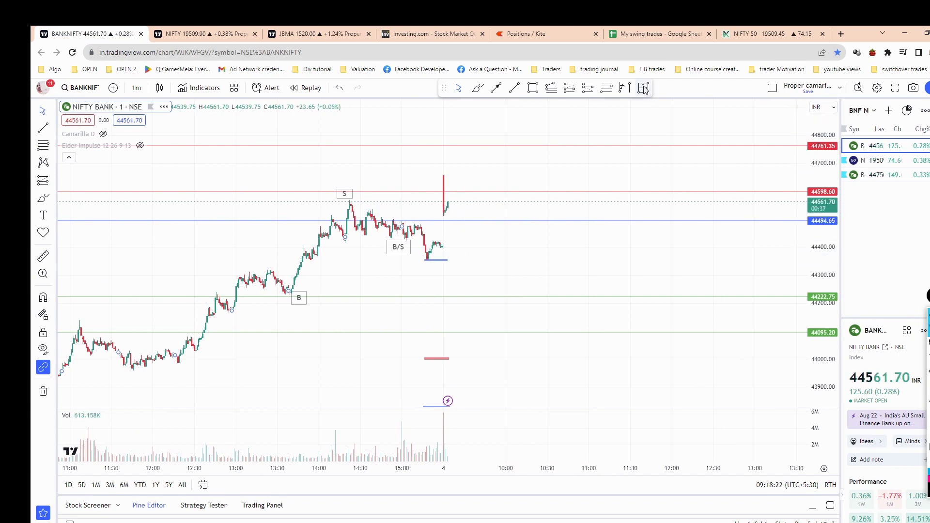
{"action": "left_click", "coordinate": [451, 207], "text": "shift"}
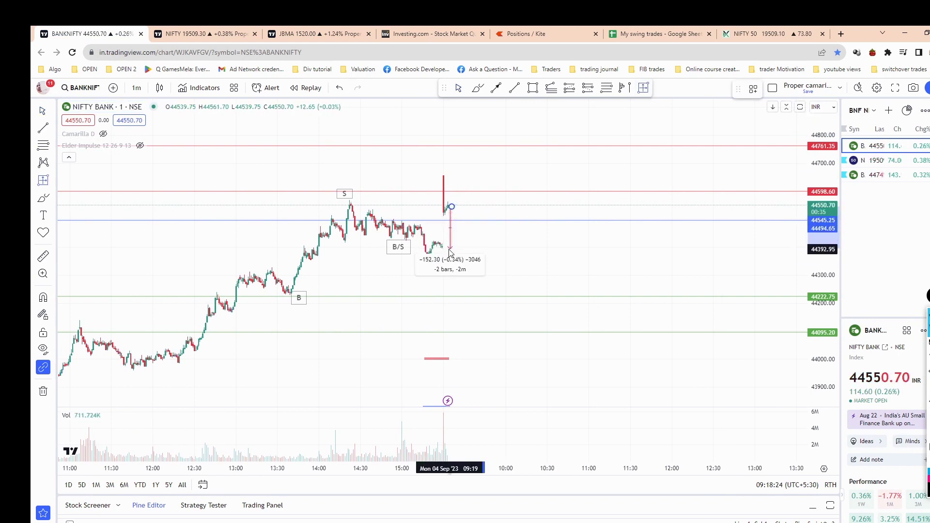
{"action": "left_click", "coordinate": [449, 253]}
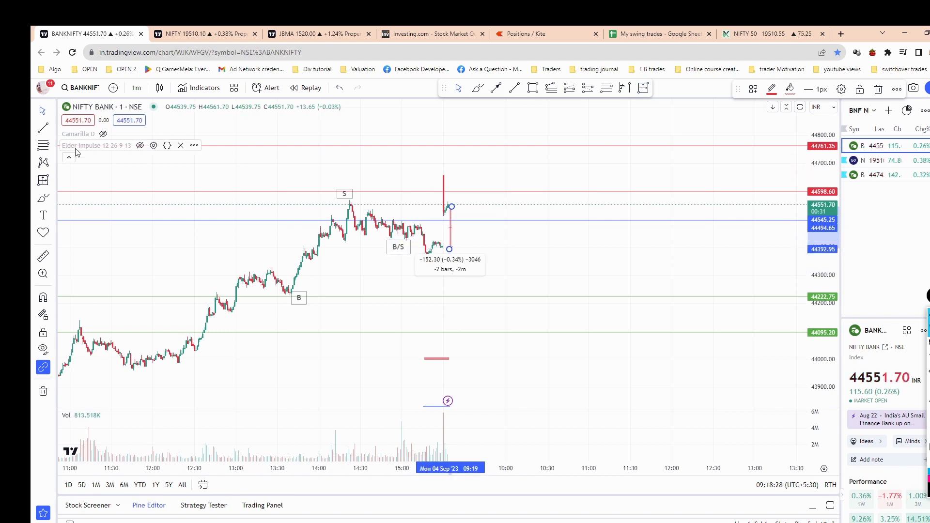
{"action": "left_click", "coordinate": [50, 111]}
{"action": "left_click", "coordinate": [480, 221]}
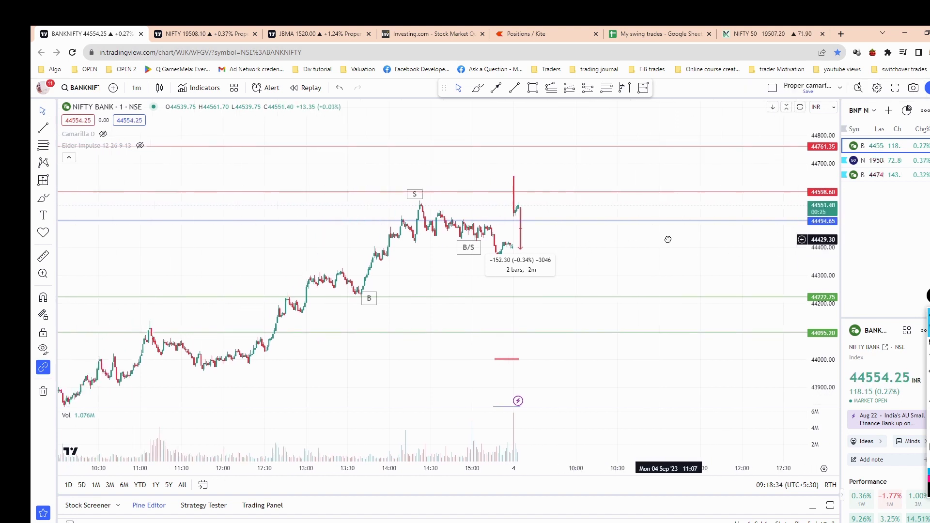
{"action": "left_click_drag", "start_coordinate": [597, 242], "coordinate": [666, 239]}
- Delete the price-range measurement on the Nifty 50 chart, then bring up the Kite positions page
{"action": "left_click", "coordinate": [219, 36]}
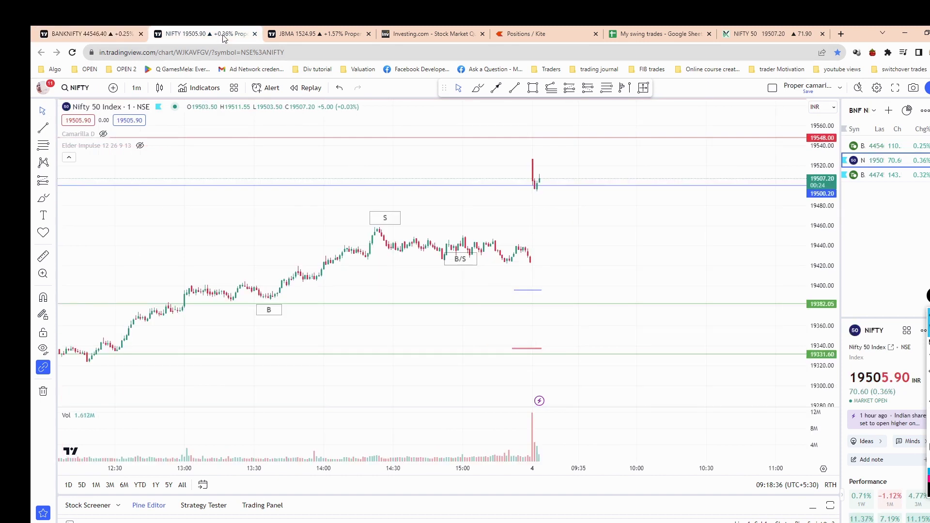
{"action": "left_click_drag", "start_coordinate": [535, 190], "coordinate": [505, 201]}
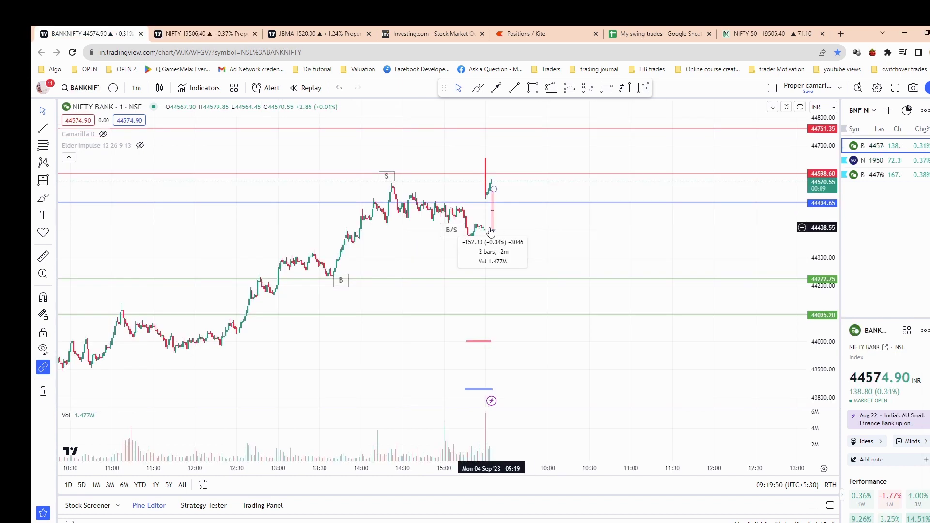
{"action": "scroll", "coordinate": [550, 231], "scroll_direction": "right", "scroll_amount": 1}
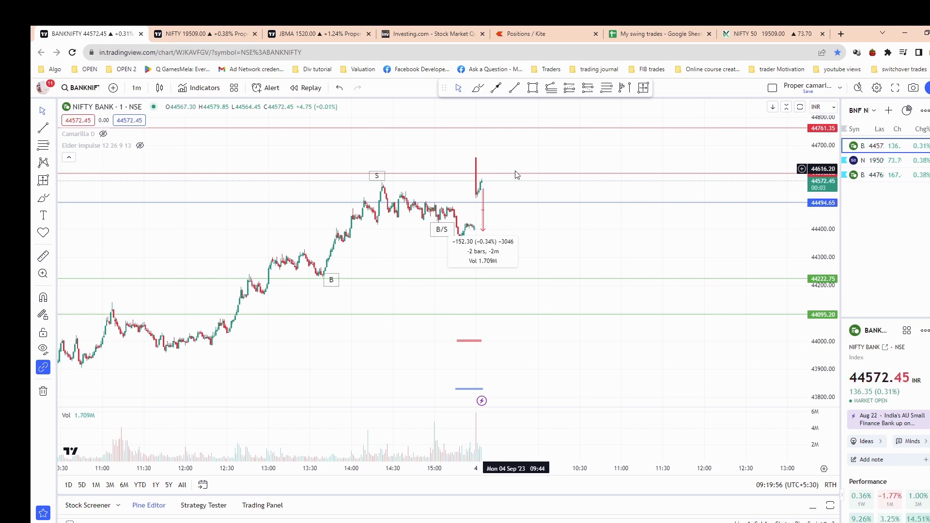
{"action": "scroll", "coordinate": [556, 220], "scroll_direction": "left", "scroll_amount": 2}
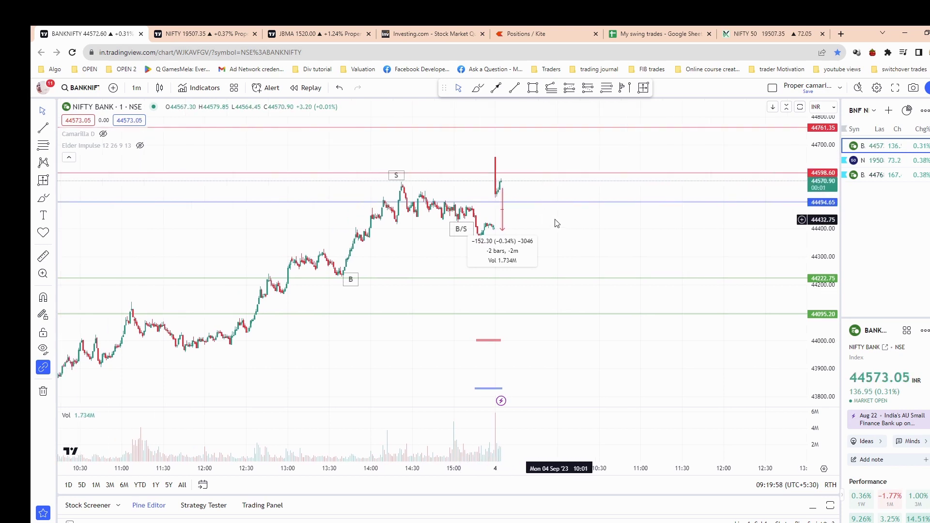
{"action": "left_click", "coordinate": [503, 208]}
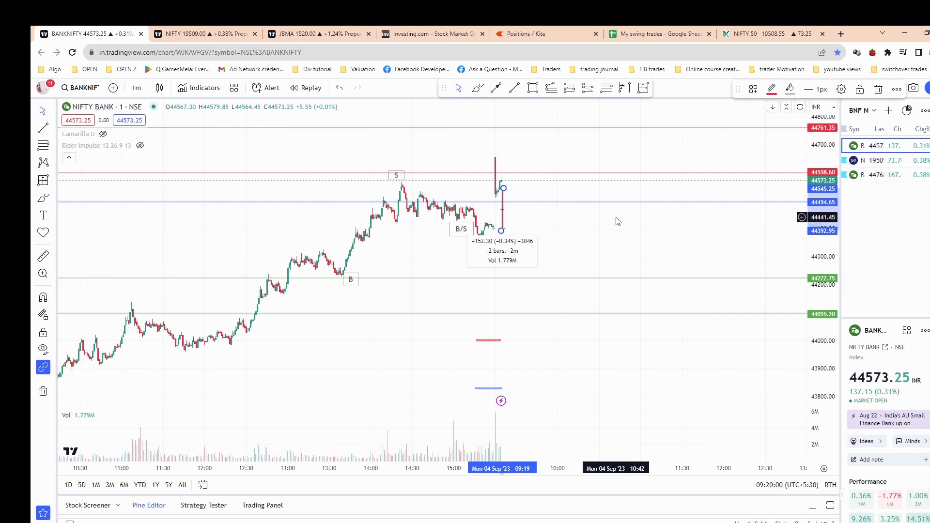
{"action": "key", "text": "Delete"}
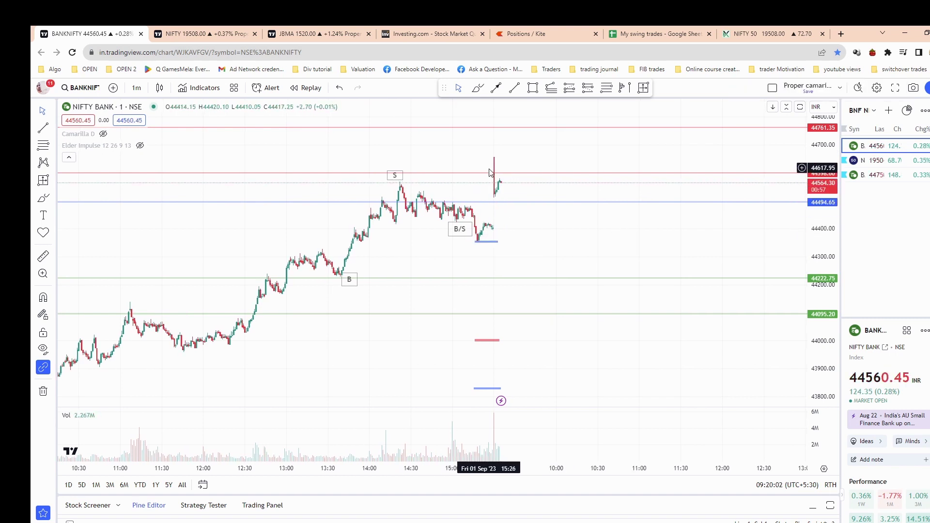
{"action": "scroll", "coordinate": [533, 218], "scroll_direction": "right", "scroll_amount": 2}
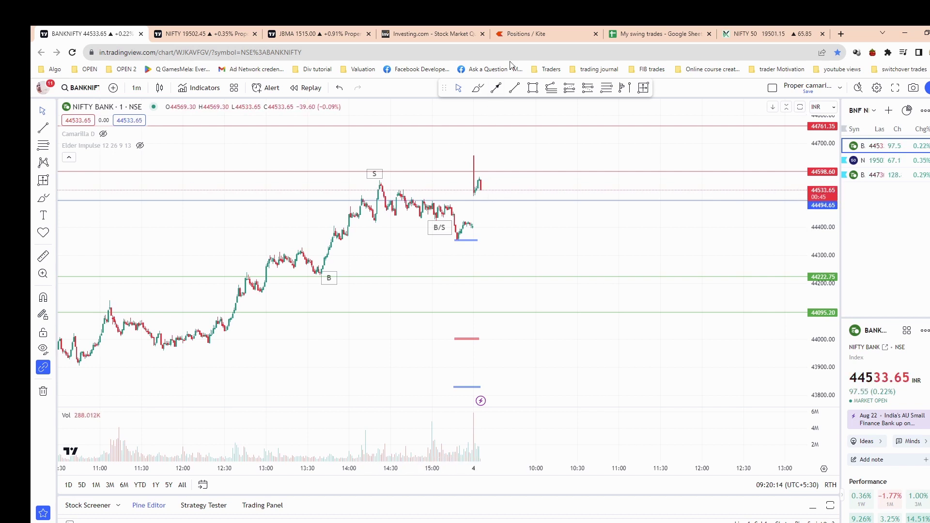
{"action": "left_click", "coordinate": [542, 35]}
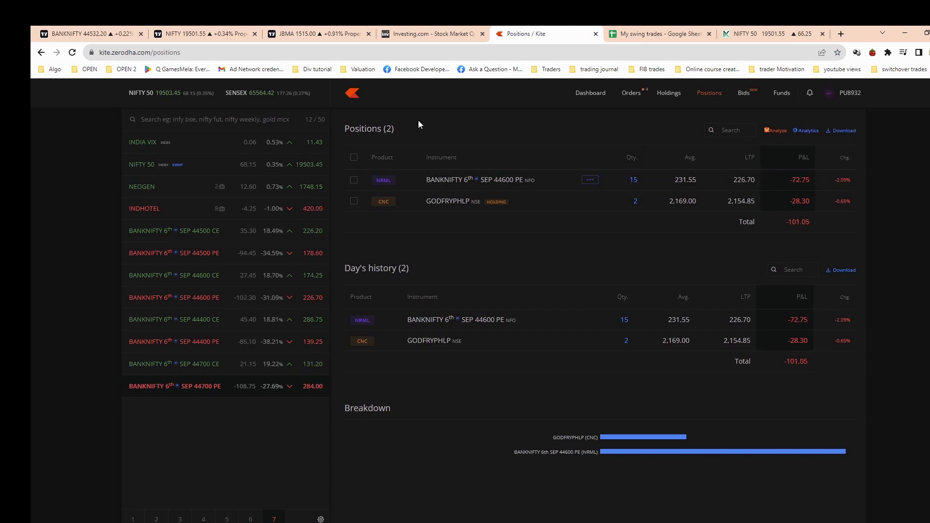
- Check Neostox's three paper positions at -12,338.93 P/L, then go back to the Bank Nifty chart
{"action": "left_click", "coordinate": [763, 30]}
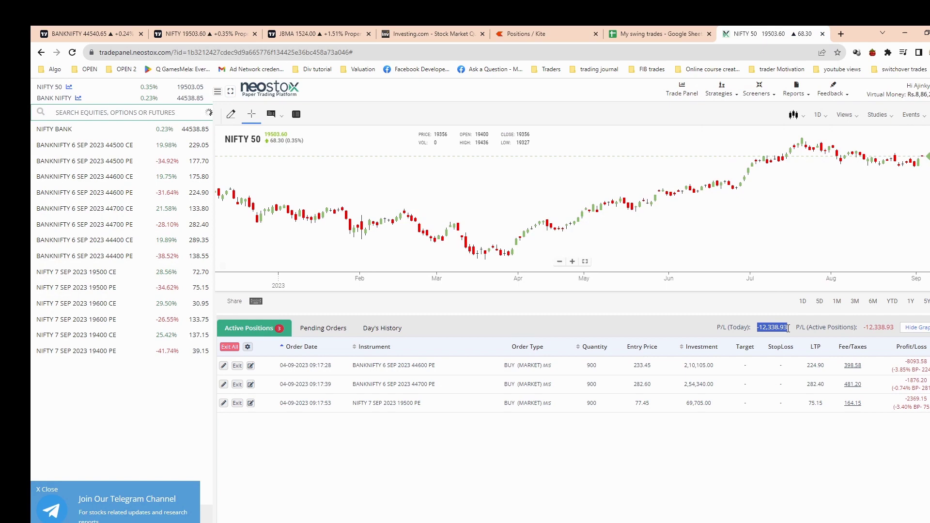
{"action": "left_click", "coordinate": [87, 34]}
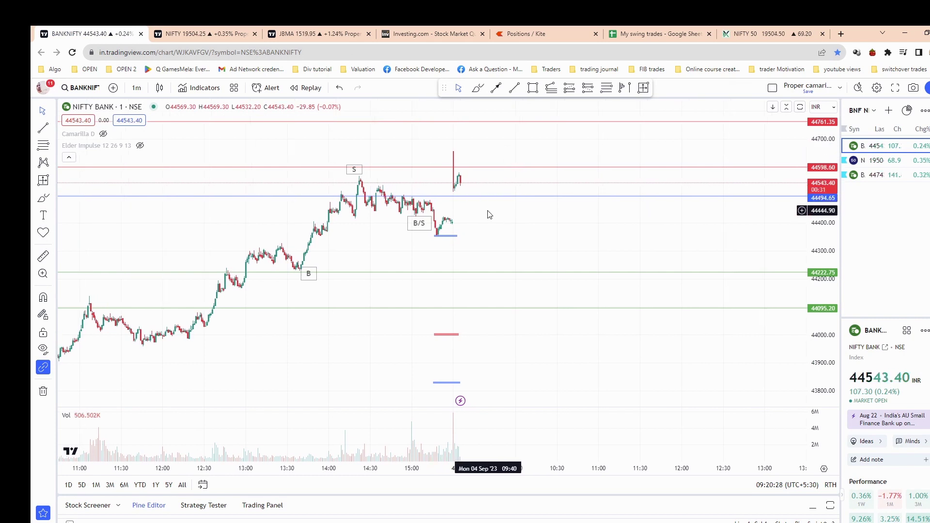
- Unhide the Camarilla D indicator so its levels from 44,841.89 to 44,030.31 appear on the chart
{"action": "left_click", "coordinate": [482, 197]}
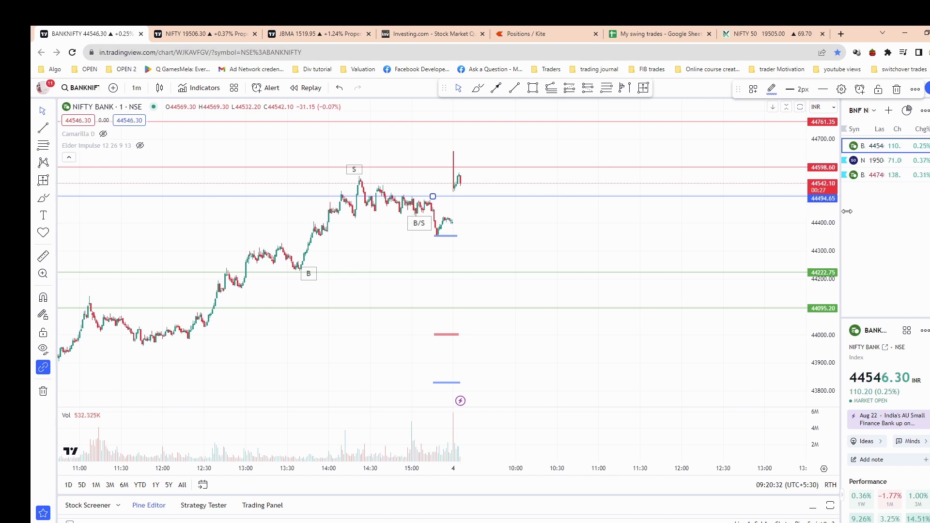
{"action": "left_click", "coordinate": [567, 239]}
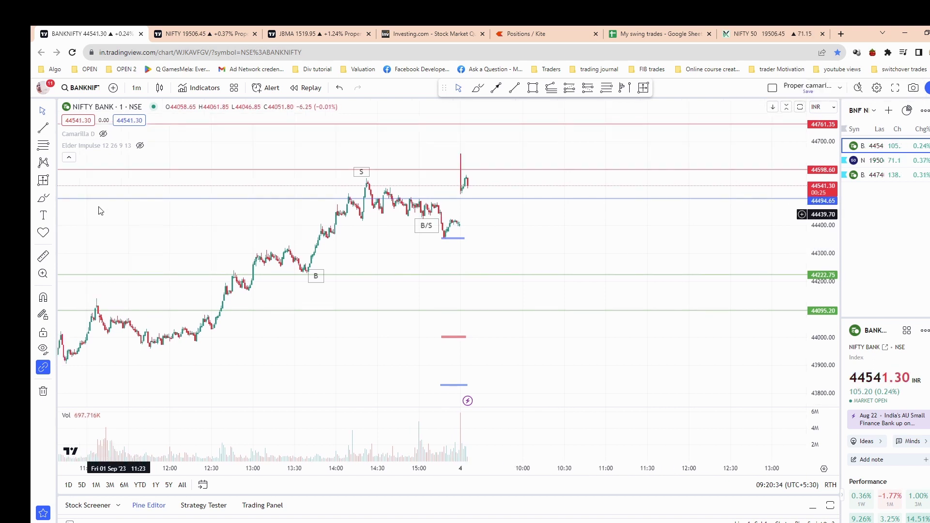
{"action": "left_click", "coordinate": [103, 134]}
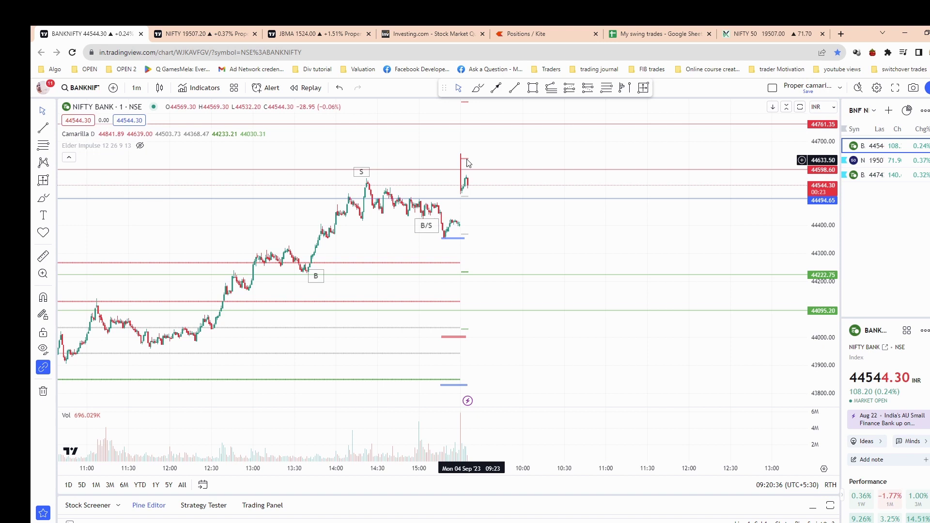
{"action": "scroll", "coordinate": [501, 163], "scroll_direction": "right", "scroll_amount": 1}
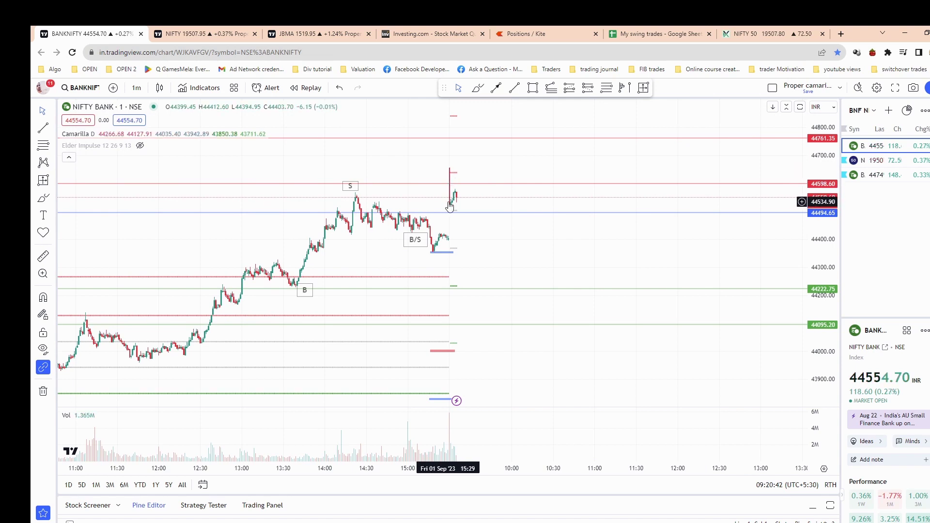
{"action": "scroll", "coordinate": [460, 205], "scroll_direction": "right", "scroll_amount": 1}
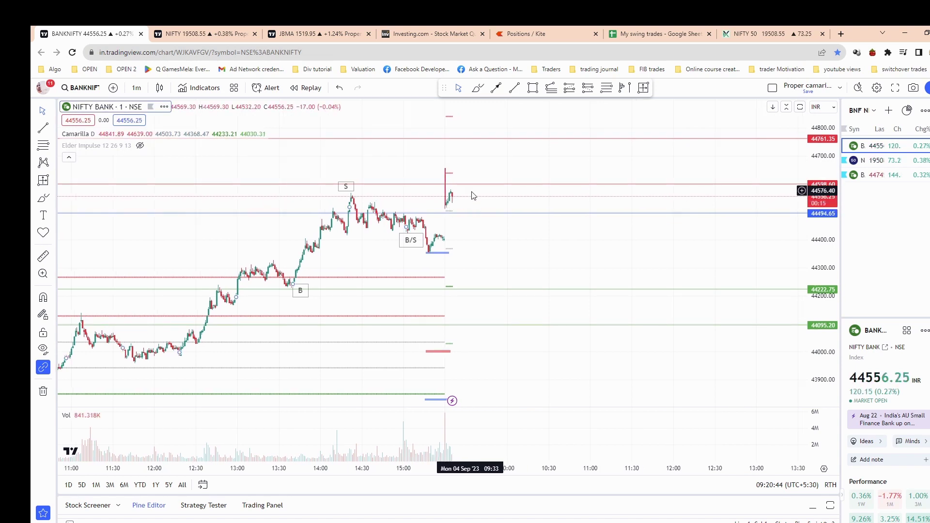
{"action": "left_click", "coordinate": [182, 33]}
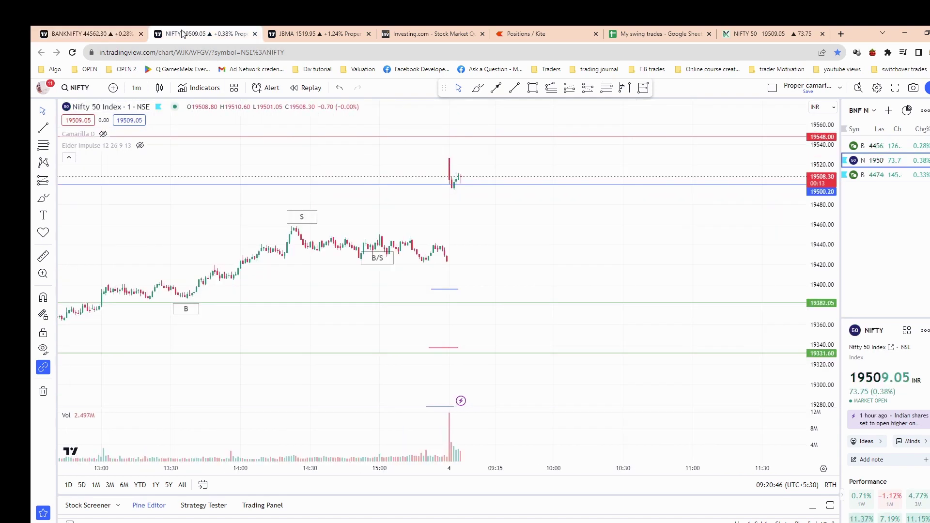
{"action": "left_click", "coordinate": [97, 33]}
{"action": "left_click", "coordinate": [204, 33]}
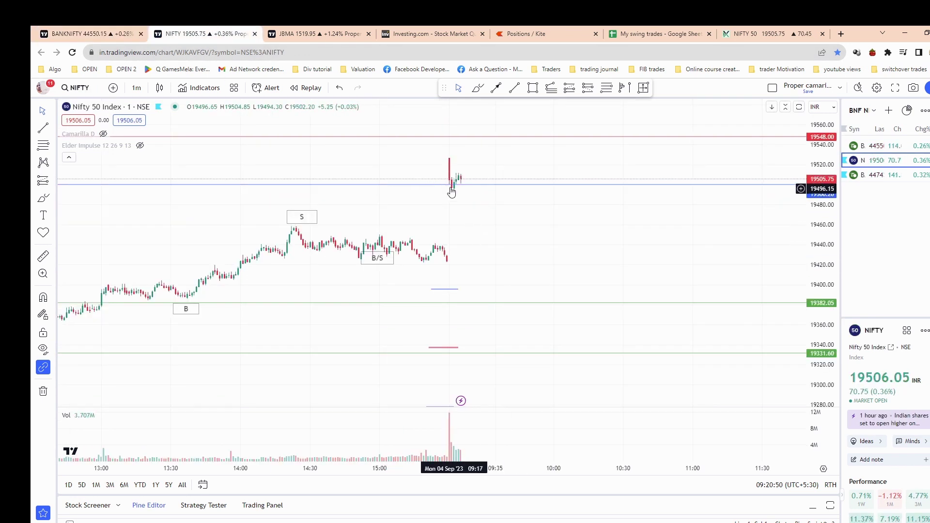
{"action": "left_click_drag", "start_coordinate": [469, 219], "coordinate": [463, 219]}
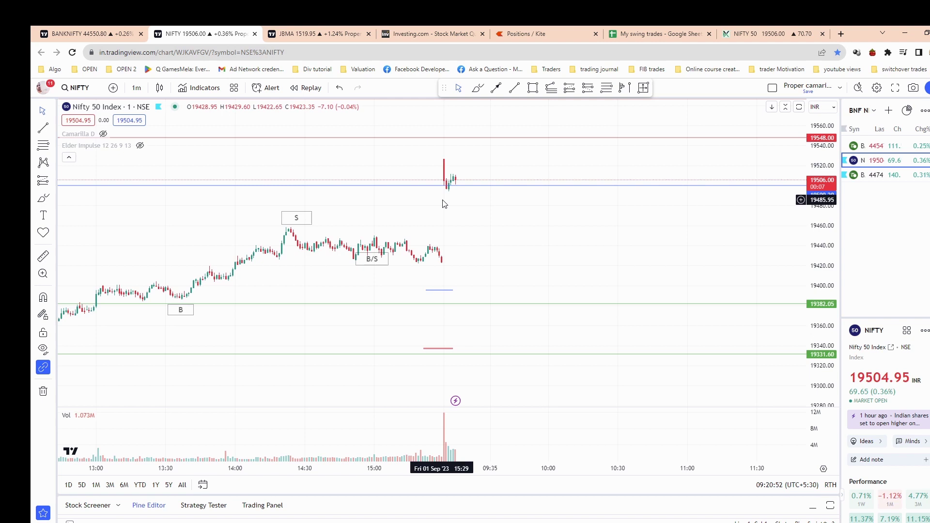
{"action": "left_click_drag", "start_coordinate": [465, 201], "coordinate": [454, 203]}
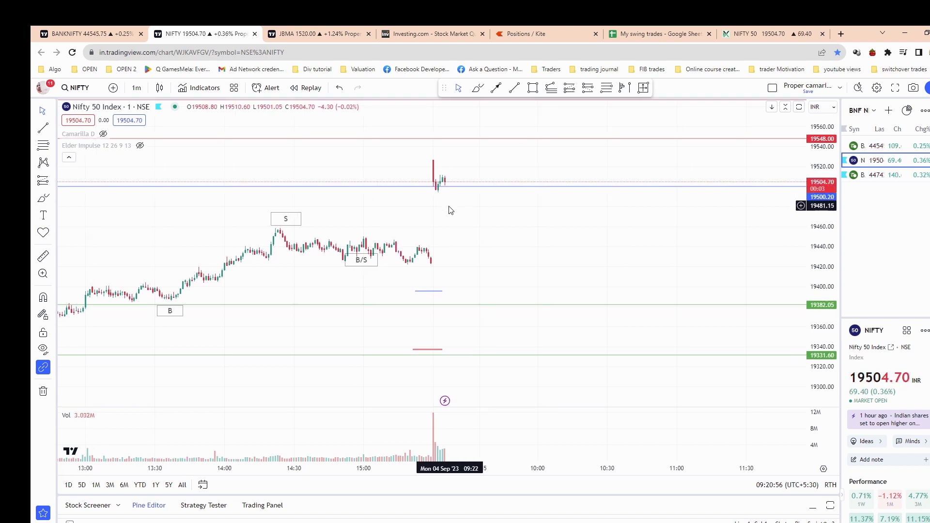
{"action": "left_click", "coordinate": [109, 35]}
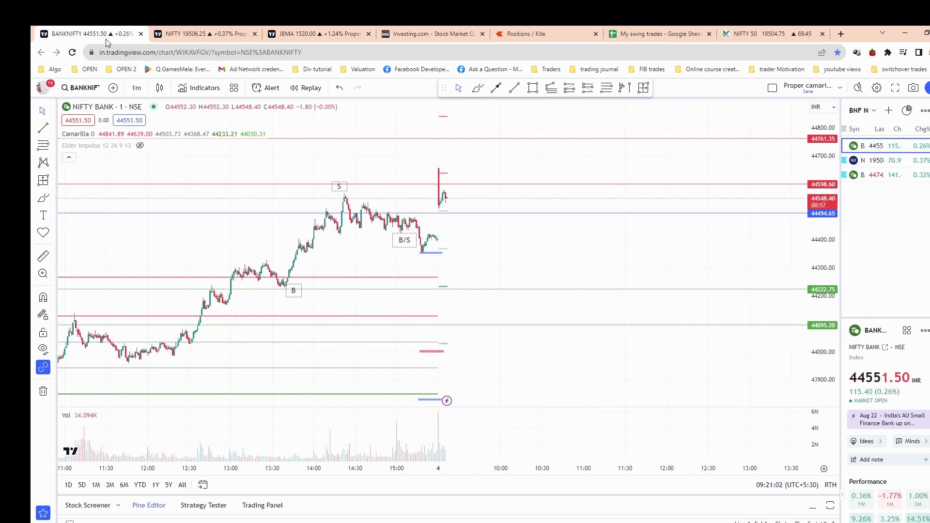
- Hide the Camarilla D pivot lines and pan around the Bank Nifty chart
{"action": "left_click_drag", "start_coordinate": [504, 166], "coordinate": [502, 163]}
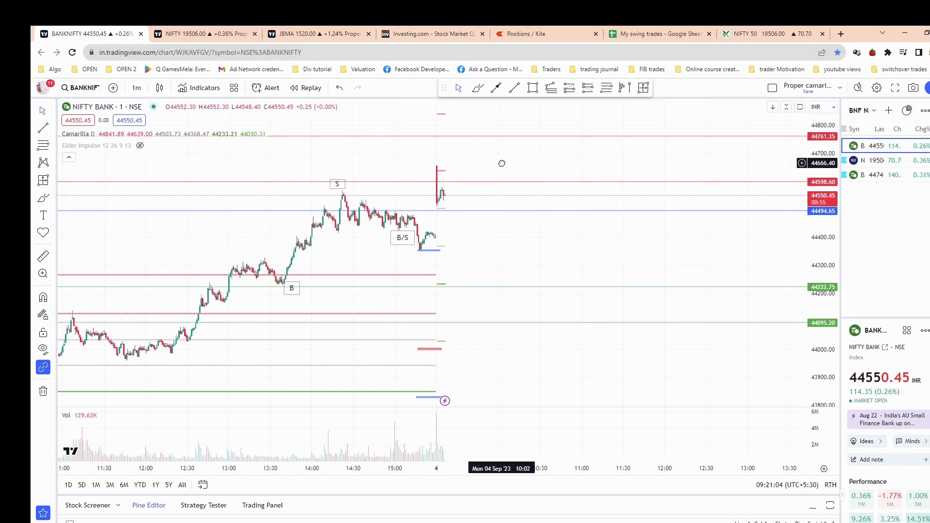
{"action": "left_click", "coordinate": [104, 134]}
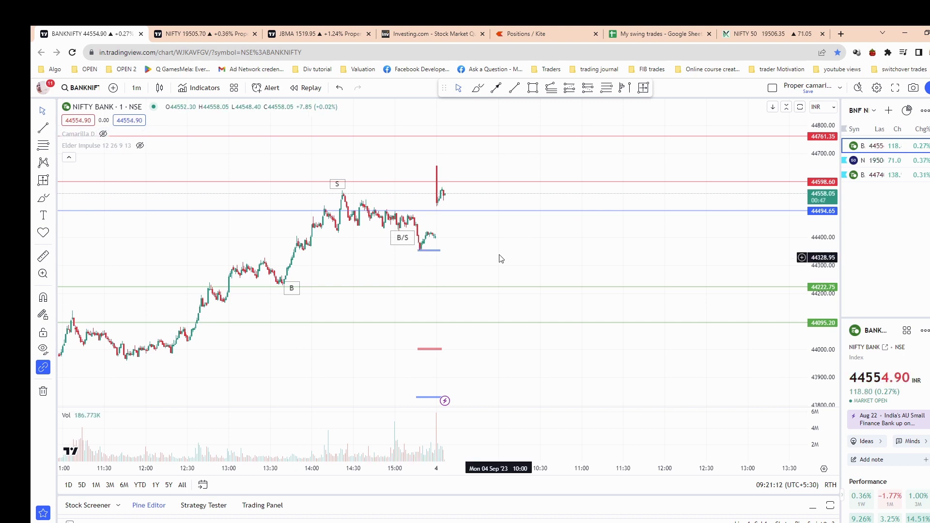
{"action": "left_click_drag", "start_coordinate": [498, 260], "coordinate": [551, 225]}
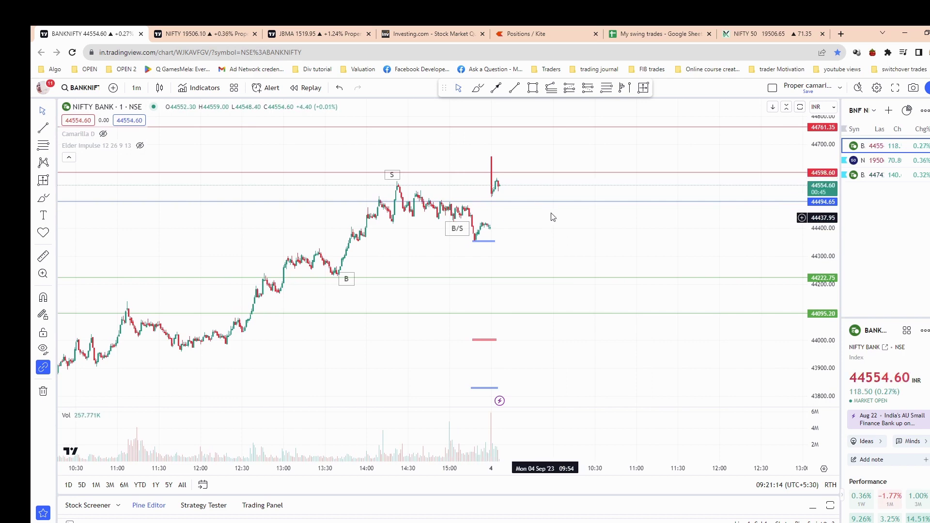
{"action": "left_click_drag", "start_coordinate": [596, 258], "coordinate": [532, 242]}
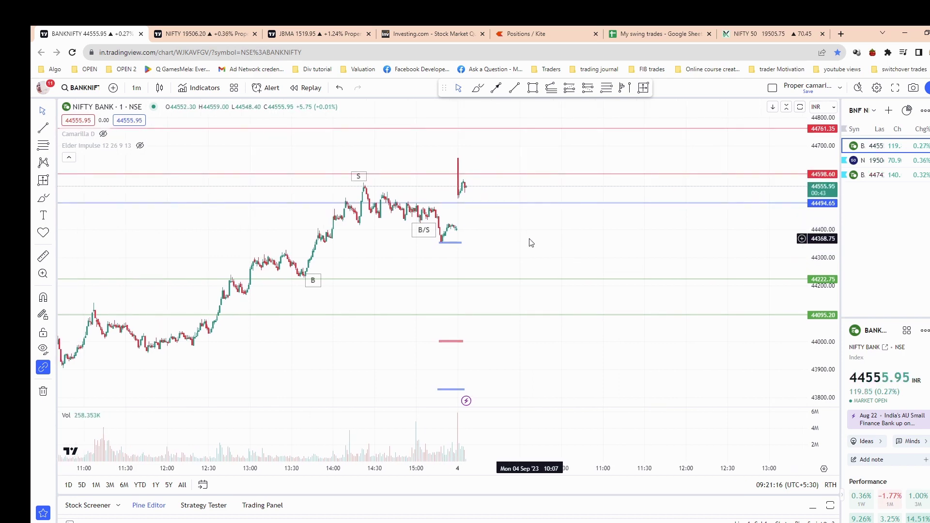
- Check Neostox's today P/L of 1,08,174.43 with no active positions
{"action": "key", "text": "ctrl+6"}
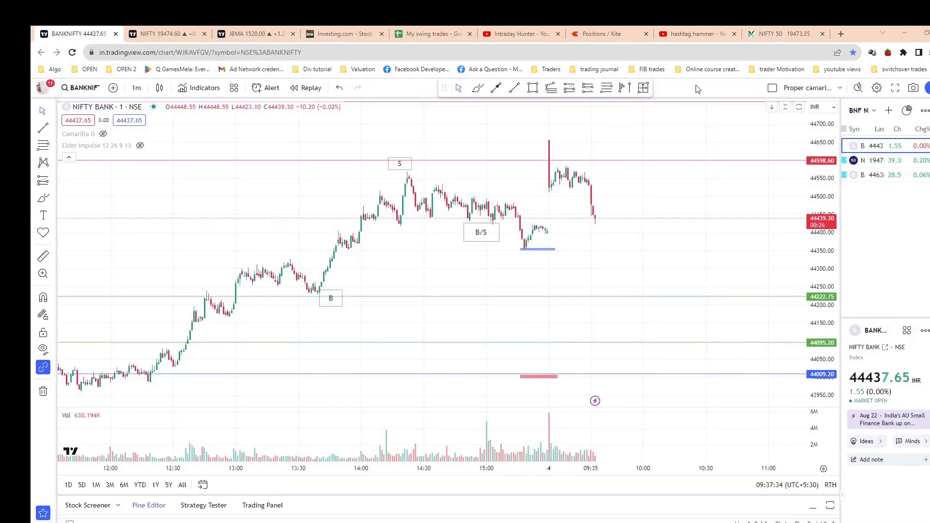
{"action": "left_click", "coordinate": [780, 34]}
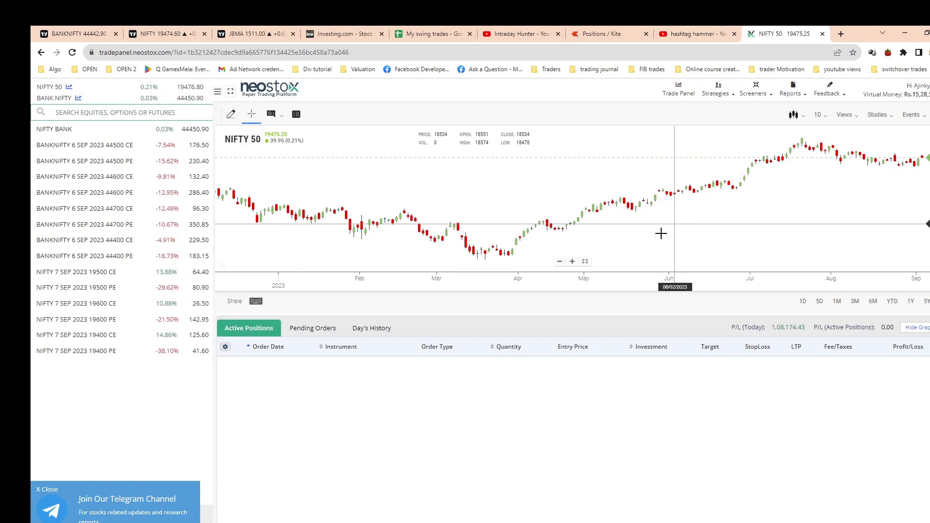
{"action": "left_click_drag", "start_coordinate": [772, 328], "coordinate": [806, 327]}
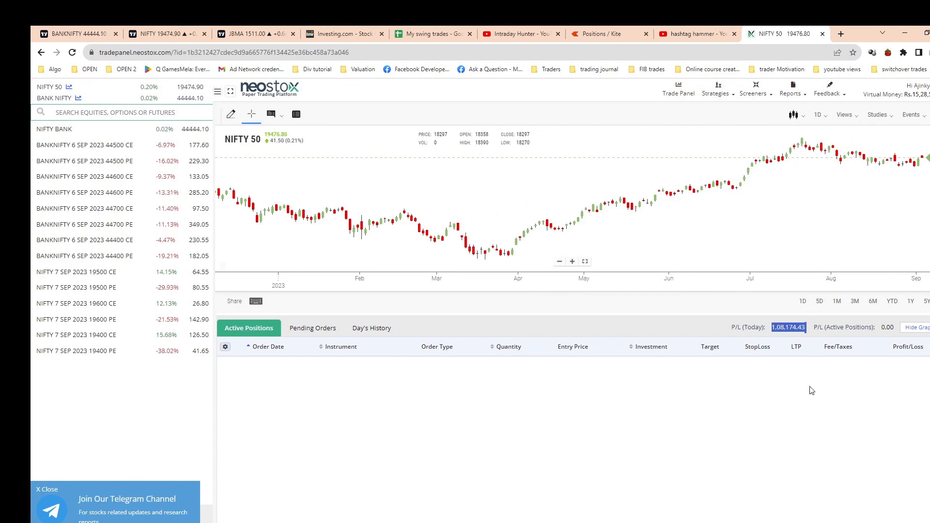
- Highlight the Bank Nifty option P&L on Kite (total +464.95), then return to the Bank Nifty chart
{"action": "left_click", "coordinate": [601, 35]}
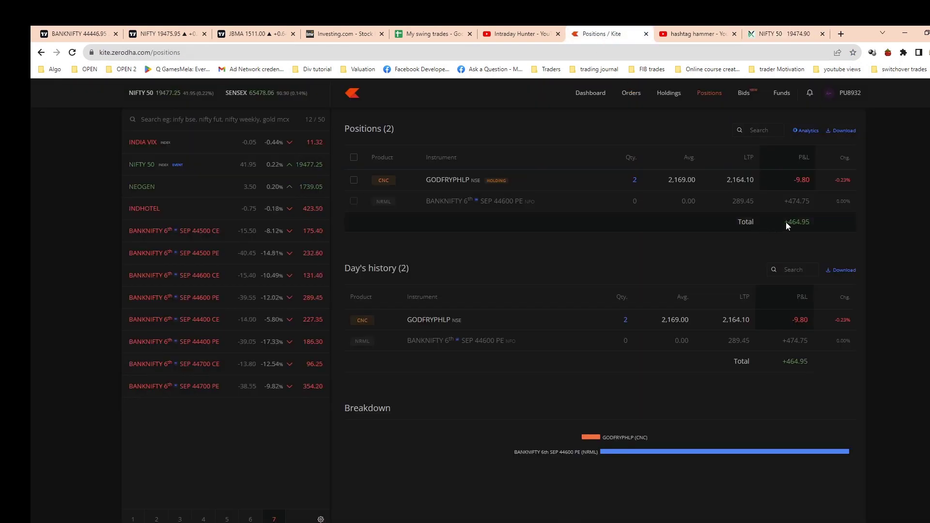
{"action": "left_click_drag", "start_coordinate": [784, 201], "coordinate": [810, 203]}
{"action": "left_click", "coordinate": [63, 34]}
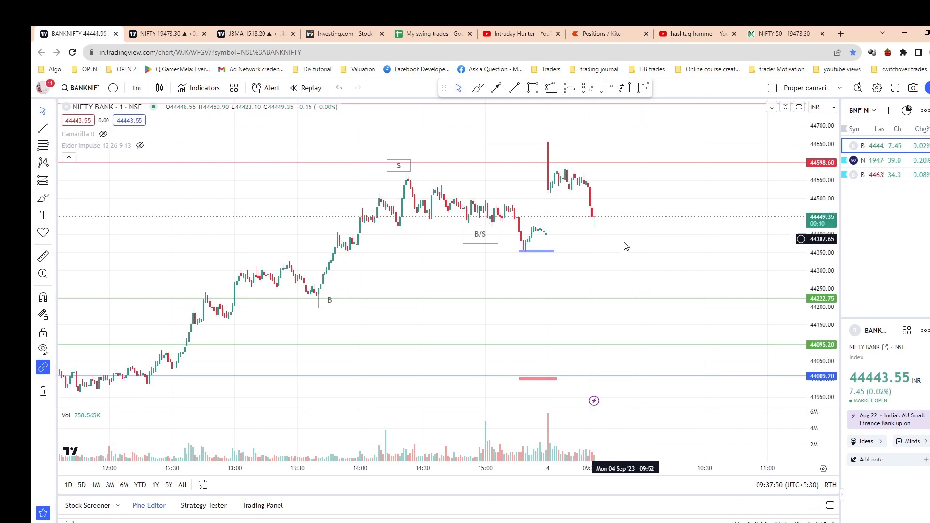
{"action": "left_click_drag", "start_coordinate": [632, 252], "coordinate": [643, 260]}
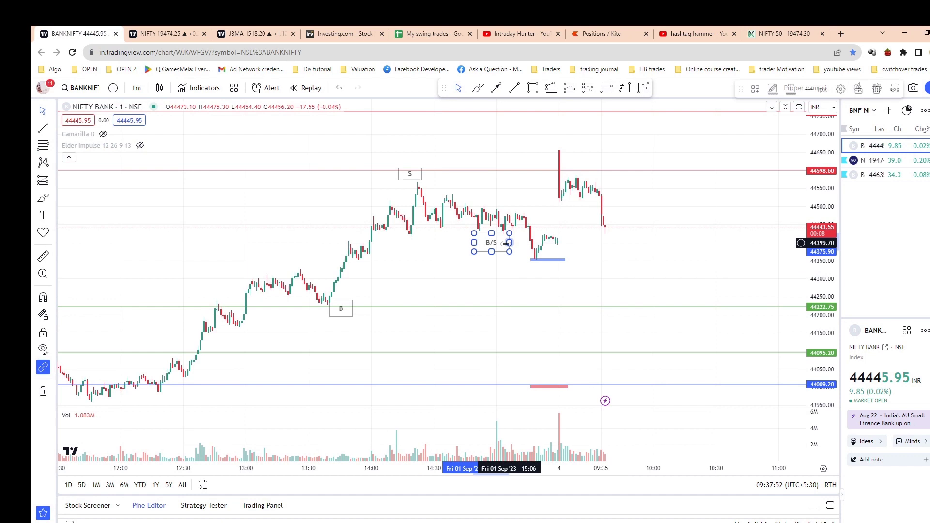
{"action": "left_click_drag", "start_coordinate": [516, 247], "coordinate": [585, 260]}
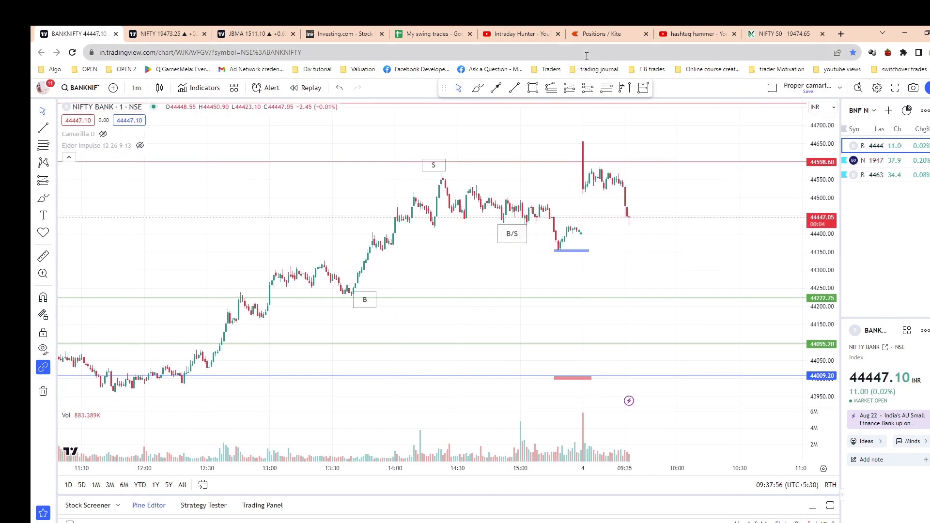
{"action": "left_click", "coordinate": [619, 40]}
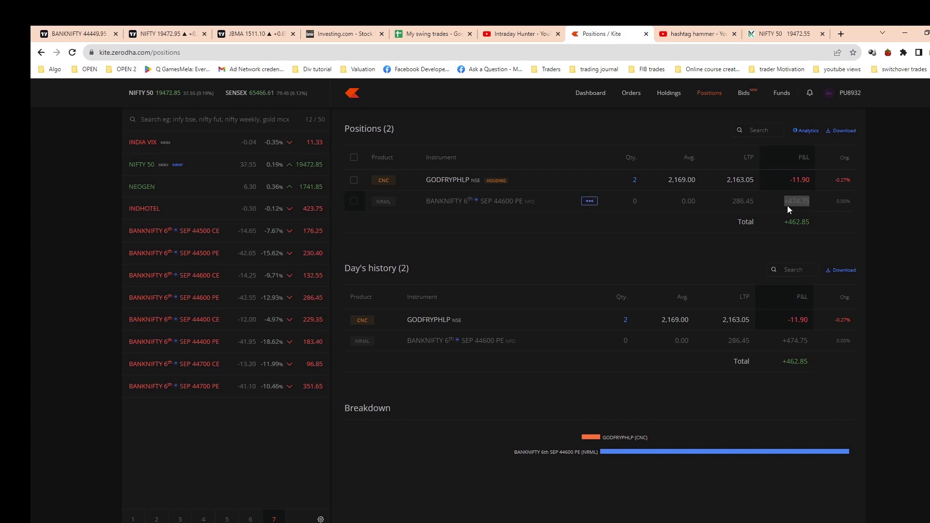
{"action": "left_click", "coordinate": [78, 33]}
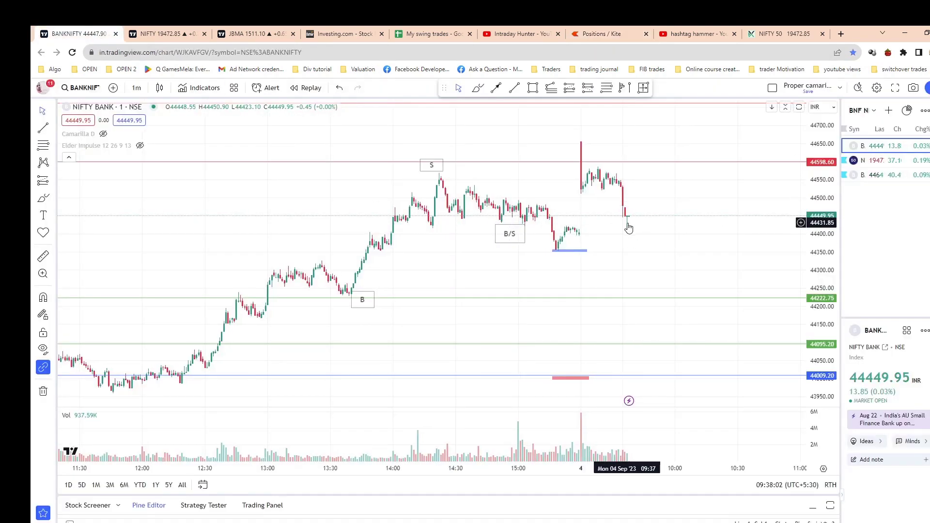
- Compare the Kite positions P&L with Neostox's today P/L figure
{"action": "left_click", "coordinate": [599, 33]}
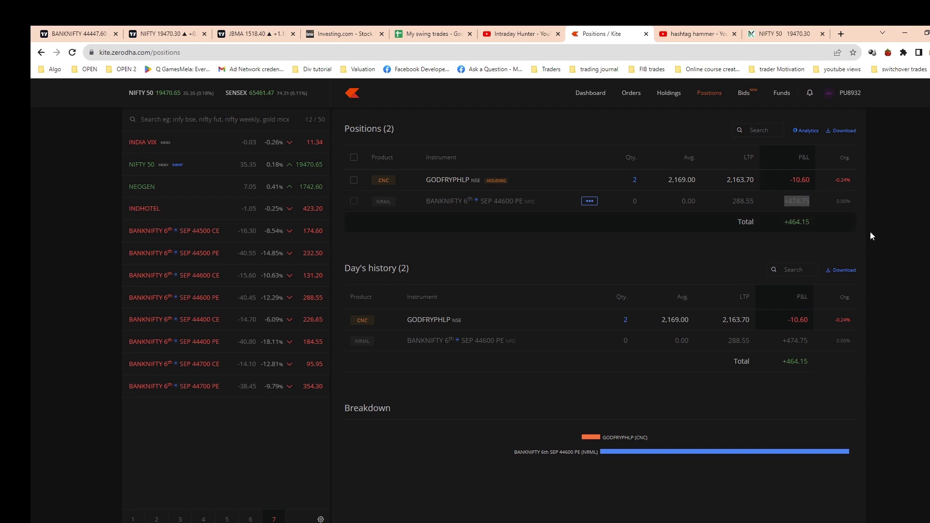
{"action": "left_click", "coordinate": [781, 34]}
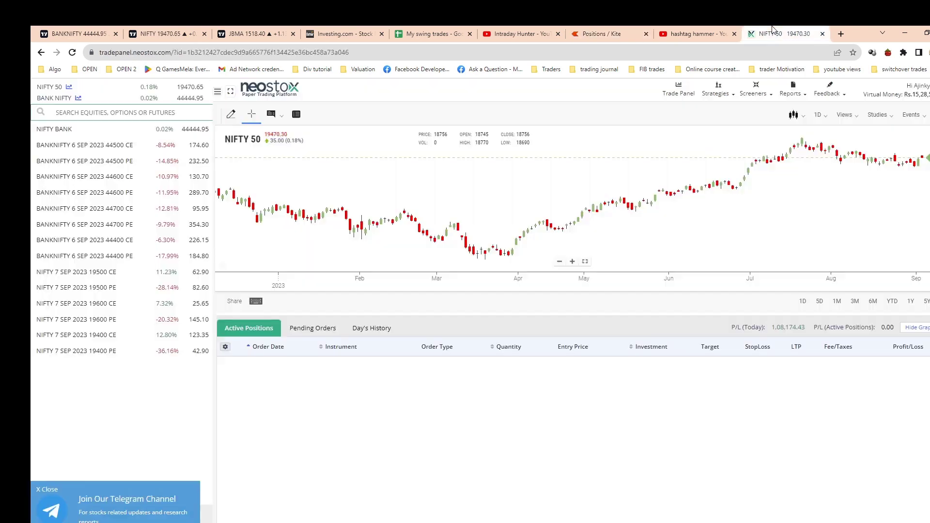
{"action": "double_click", "coordinate": [789, 327]}
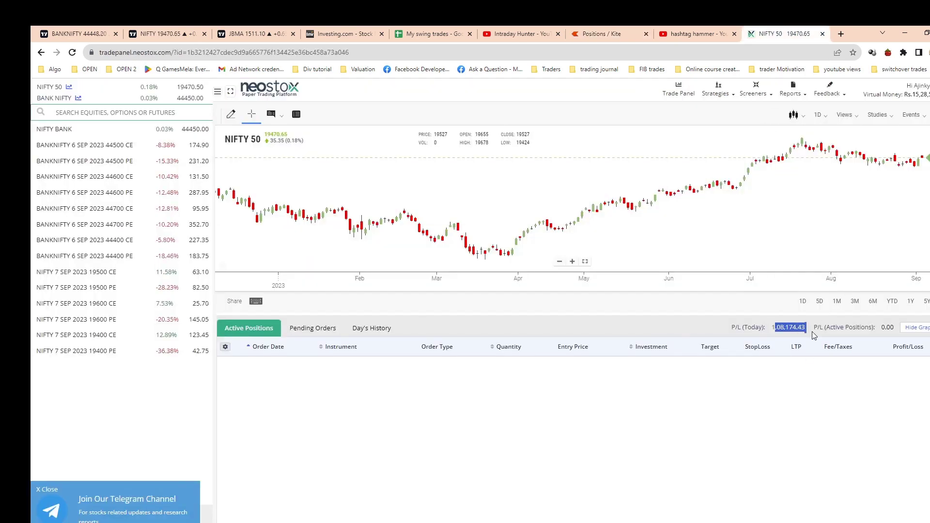
- Open Kite's 107-stock holdings page, then return to the Bank Nifty 1-minute chart
{"action": "left_click", "coordinate": [706, 41]}
{"action": "key", "text": "ctrl+shift+Tab"}
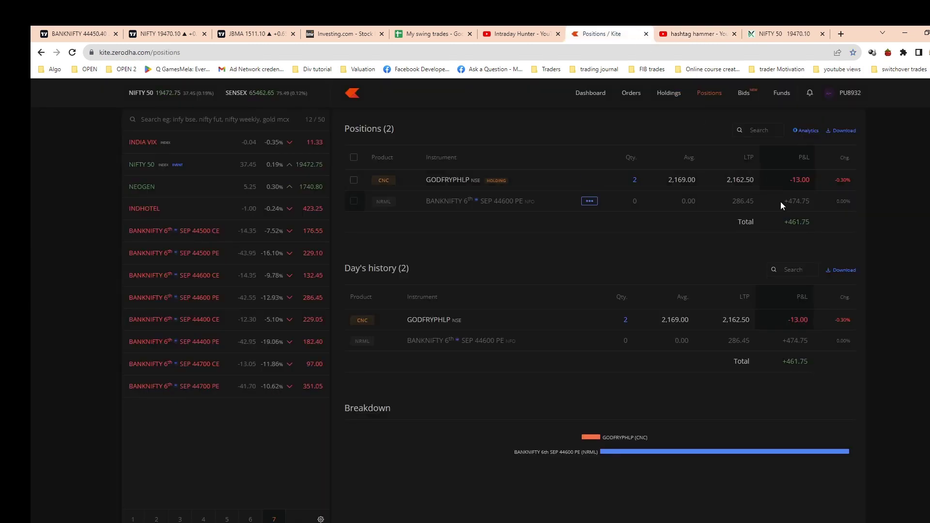
{"action": "left_click", "coordinate": [782, 232]}
{"action": "left_click", "coordinate": [670, 93]}
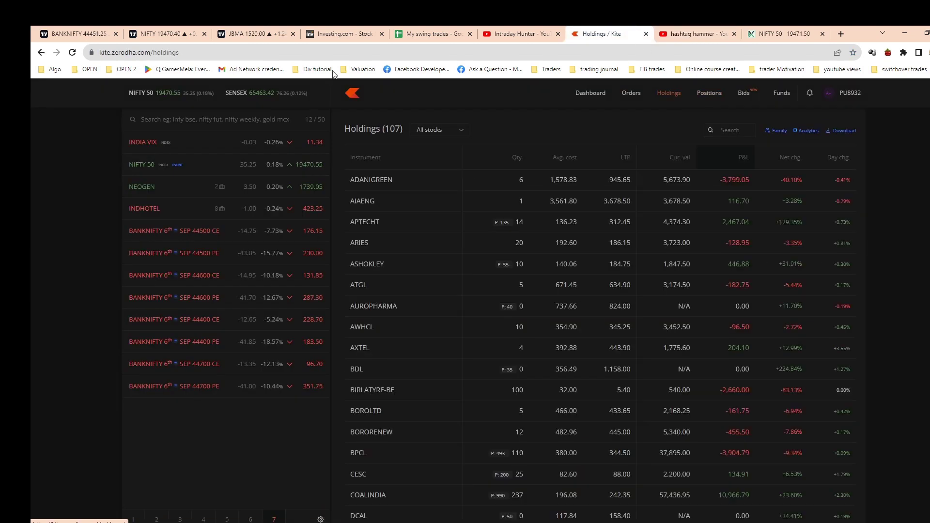
{"action": "left_click", "coordinate": [77, 34]}
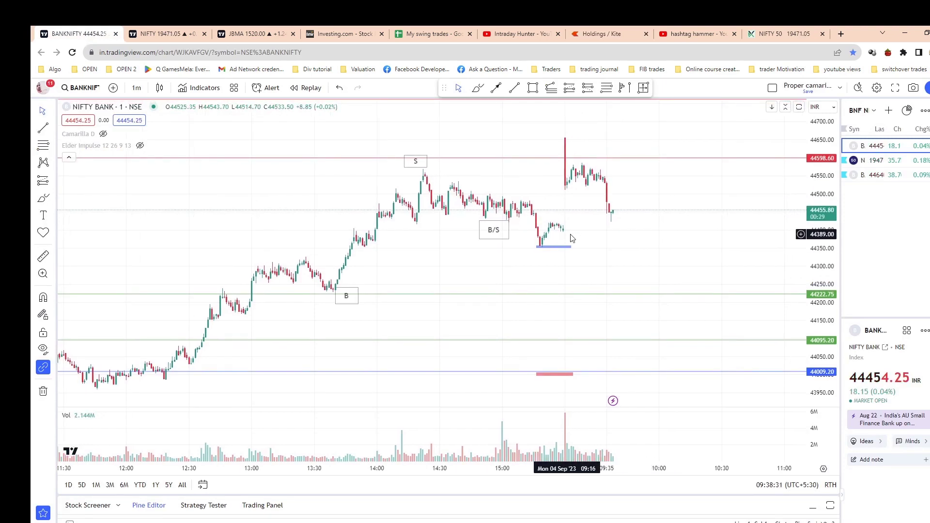
- Select the B/S label, pan through the latest Bank Nifty candles near 44,462, then show Kite holdings
{"action": "left_click", "coordinate": [504, 229]}
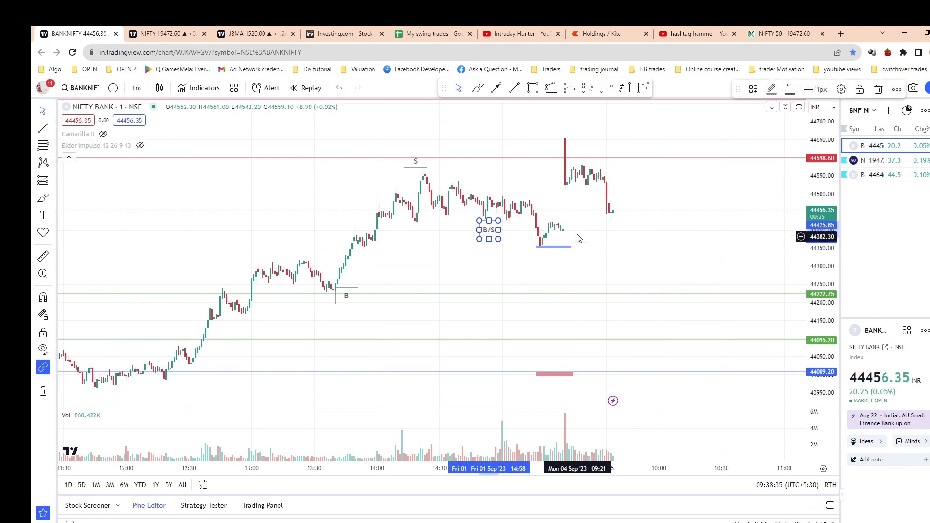
{"action": "left_click_drag", "start_coordinate": [604, 243], "coordinate": [556, 224]}
{"action": "mouse_move", "coordinate": [102, 136]}
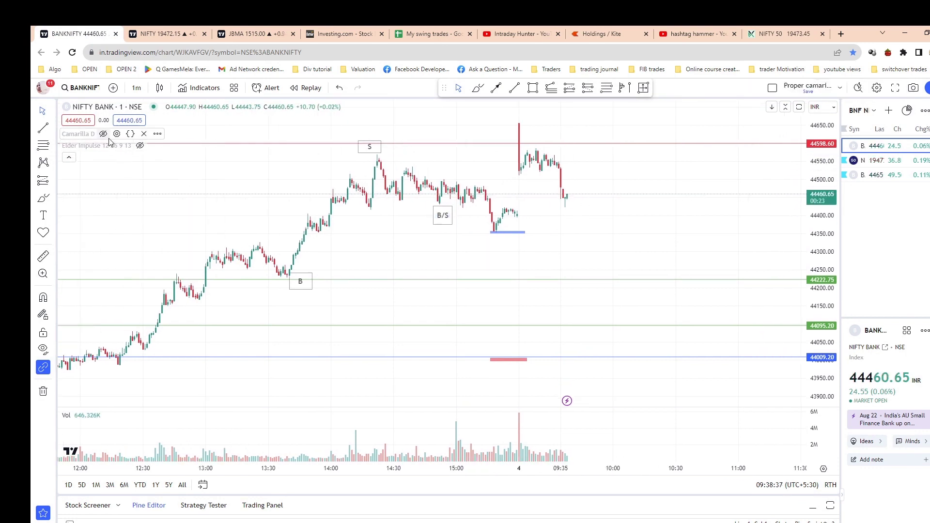
{"action": "left_click_drag", "start_coordinate": [606, 248], "coordinate": [590, 267]}
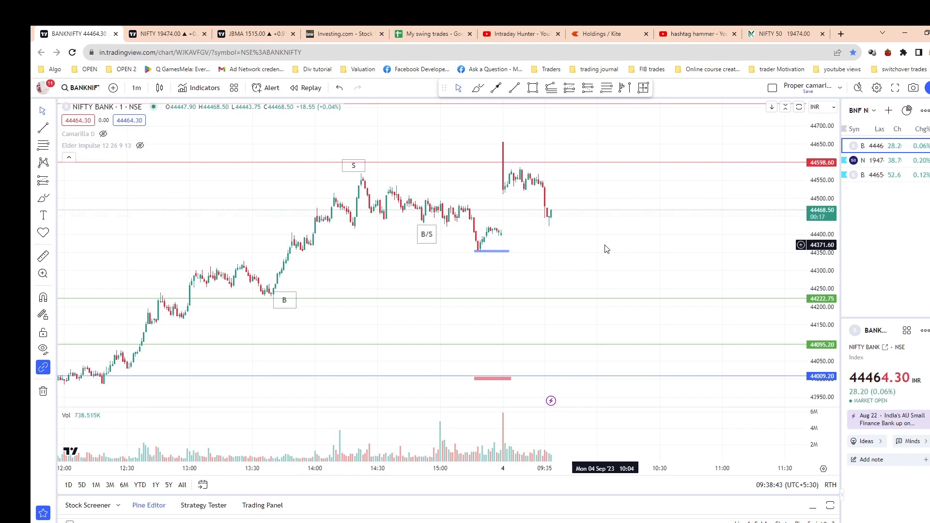
{"action": "left_click_drag", "start_coordinate": [605, 249], "coordinate": [577, 251]}
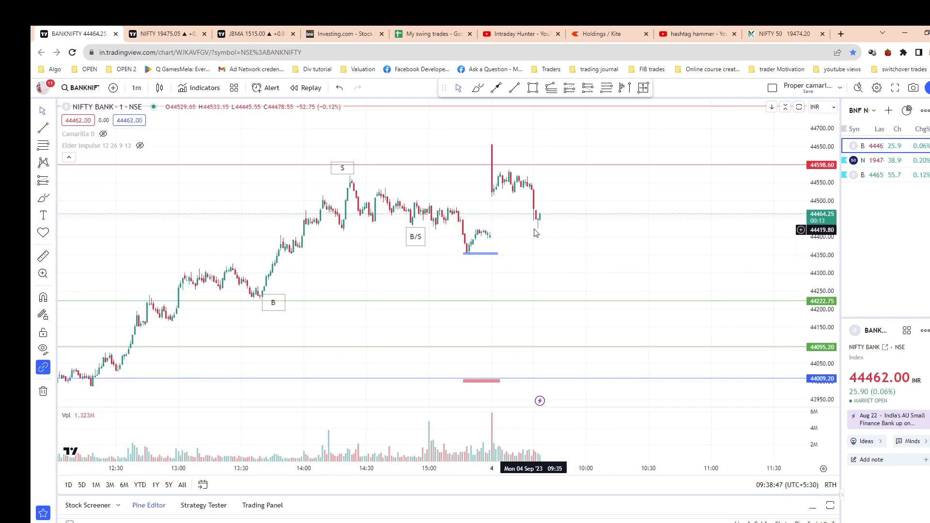
{"action": "left_click_drag", "start_coordinate": [586, 248], "coordinate": [569, 246]}
{"action": "left_click", "coordinate": [605, 33]}
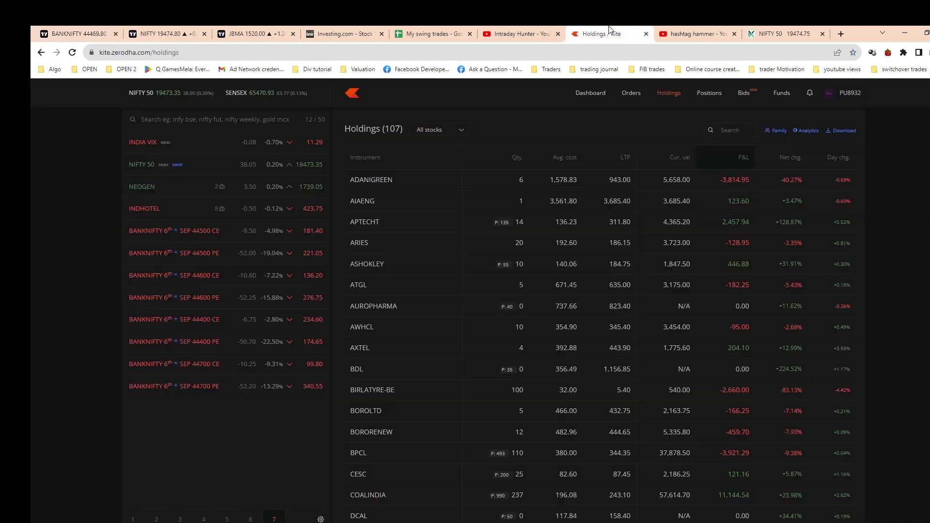